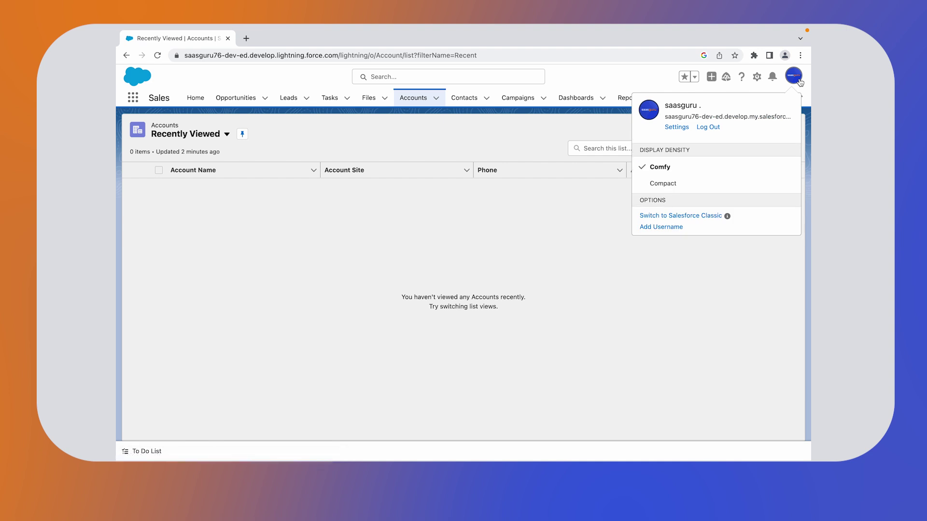
Open Setup in a new tab and show the saasguru users object's Fields & Relationships
left_click(756, 77)
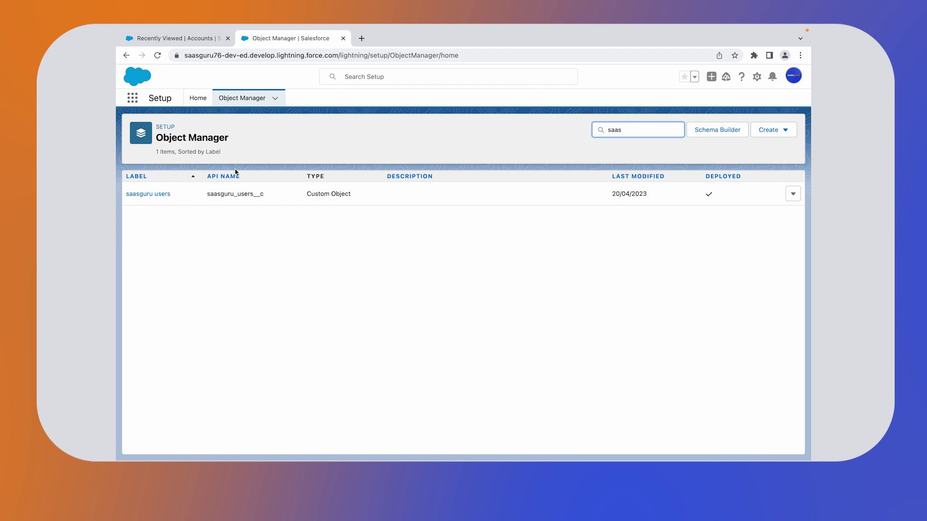
left_click(141, 194)
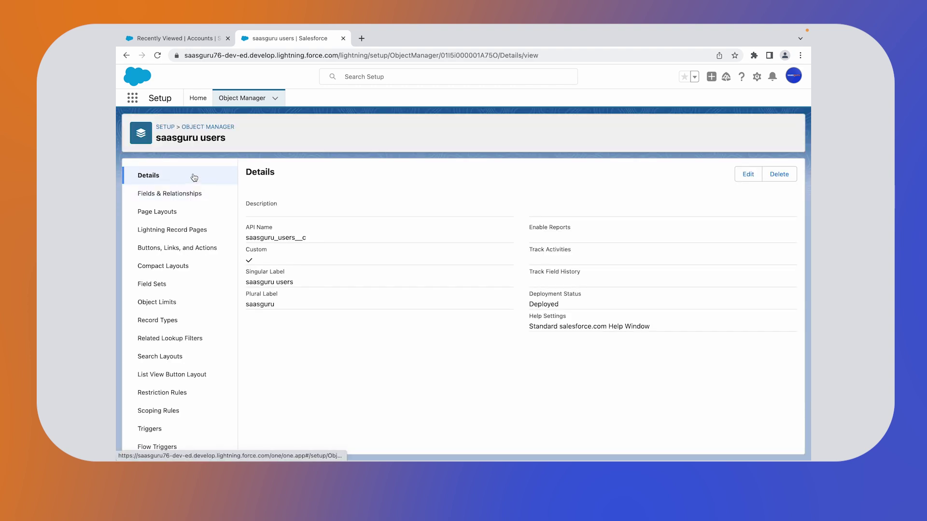
left_click(186, 194)
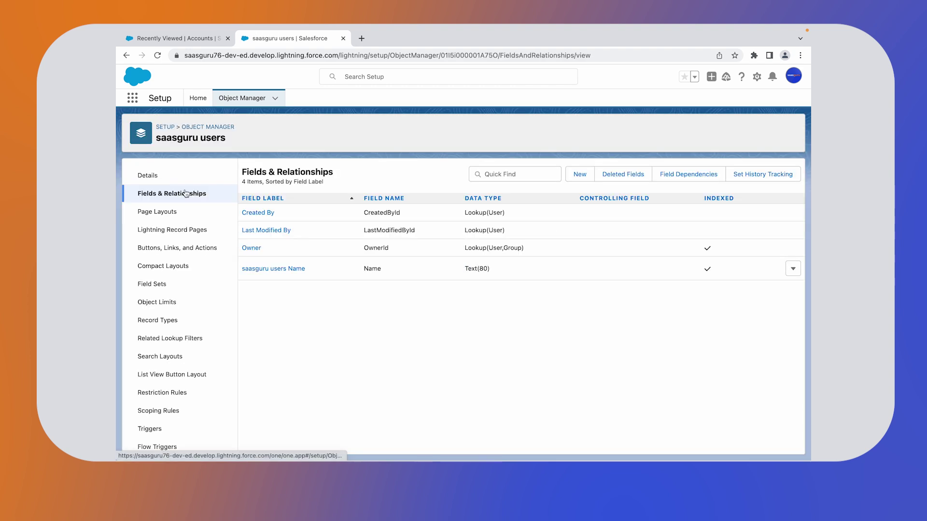
Start a new Master-Detail Relationship field with Account as the parent object
left_click(576, 178)
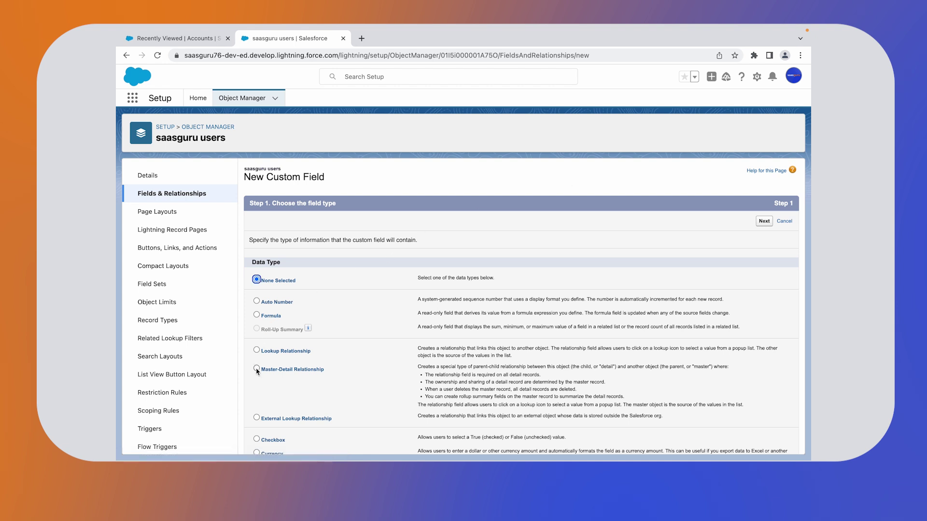
left_click(764, 221)
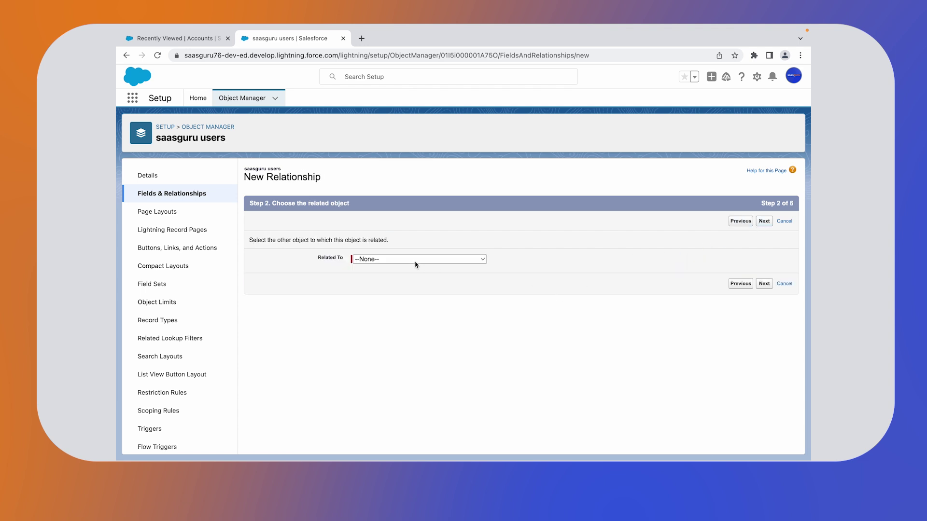
left_click(430, 261)
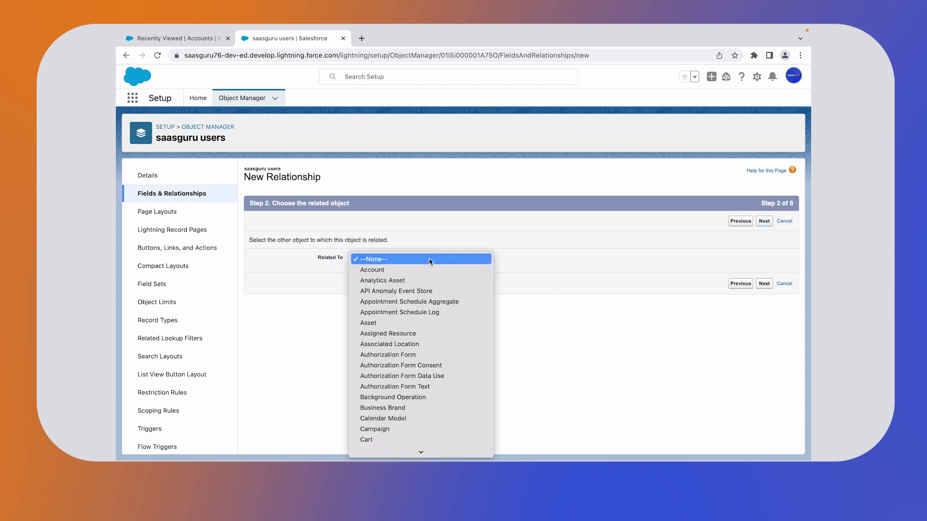
left_click(408, 270)
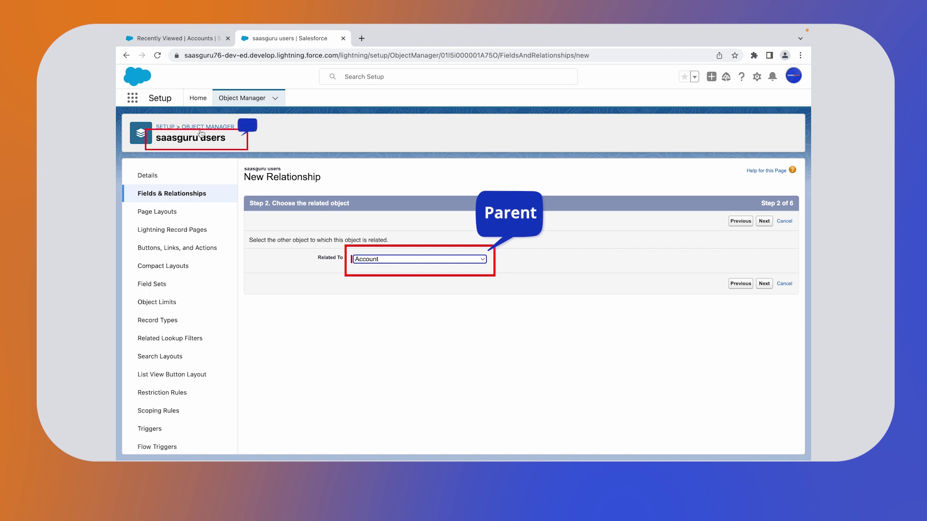
left_click(769, 225)
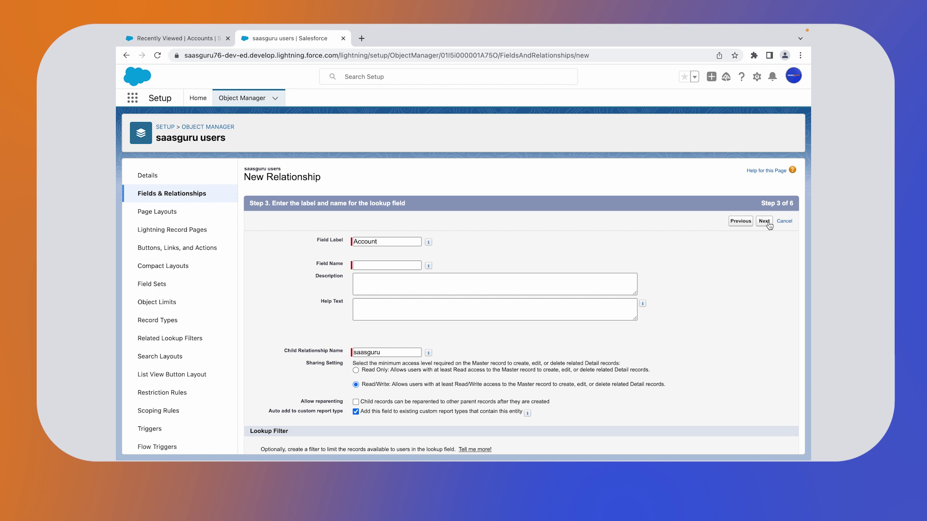
Name the field Account and keep default field security and page layout to finish it
left_click(388, 266)
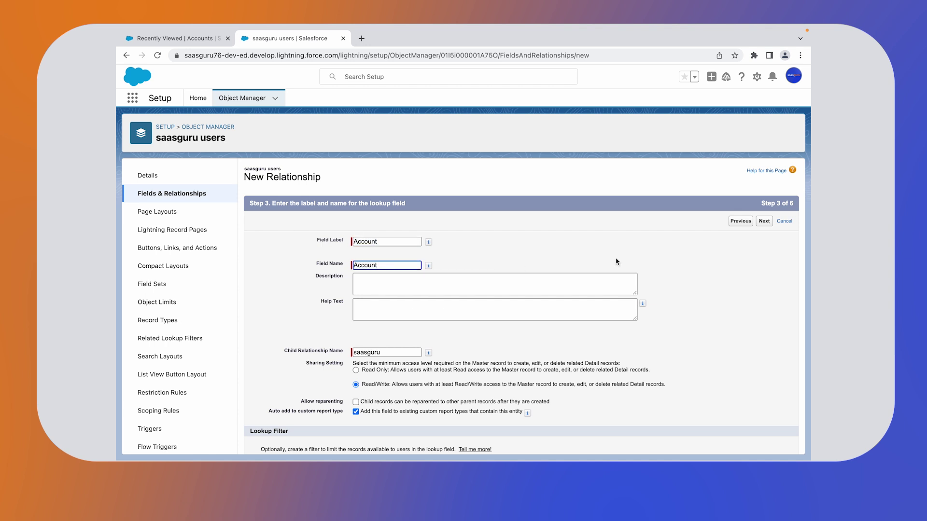
left_click(765, 222)
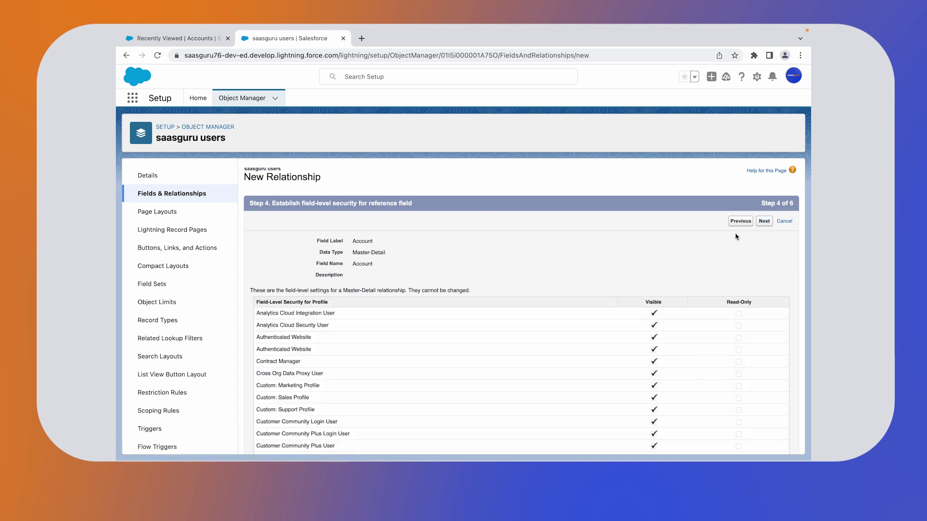
left_click(762, 223)
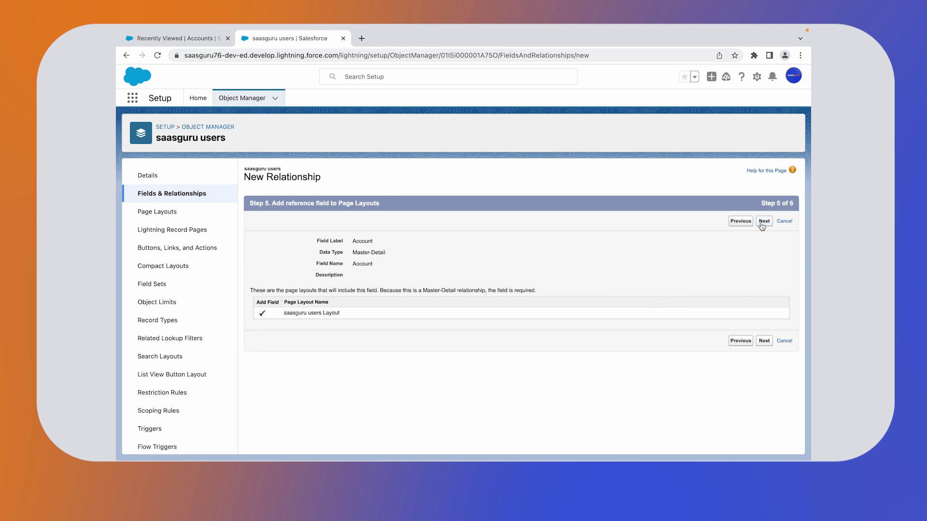
left_click(763, 222)
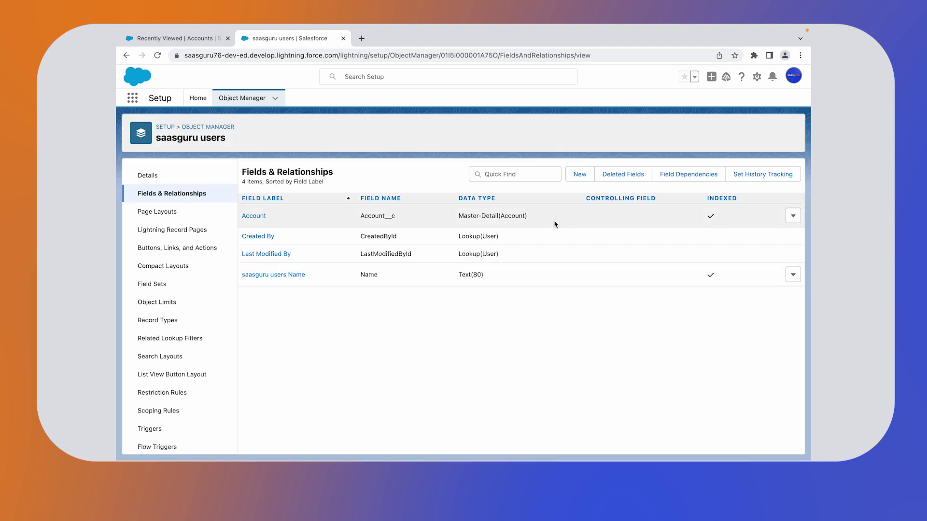
Duplicate the Accounts tab and show the saasguru records list in the copy
left_click(179, 43)
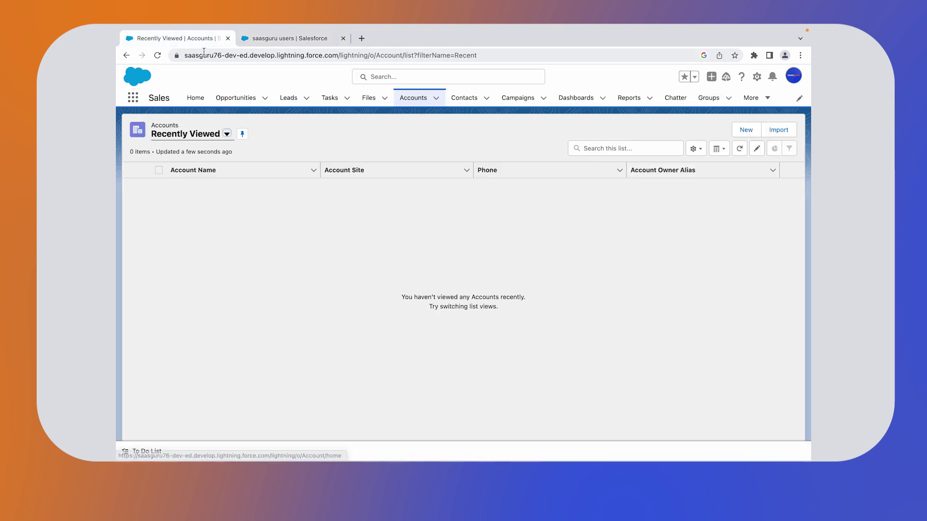
right_click(188, 48)
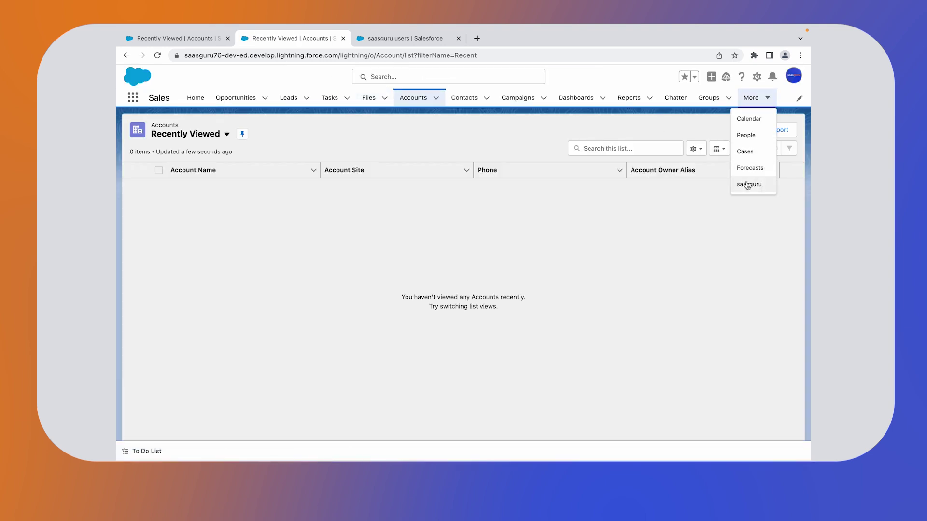
left_click(749, 185)
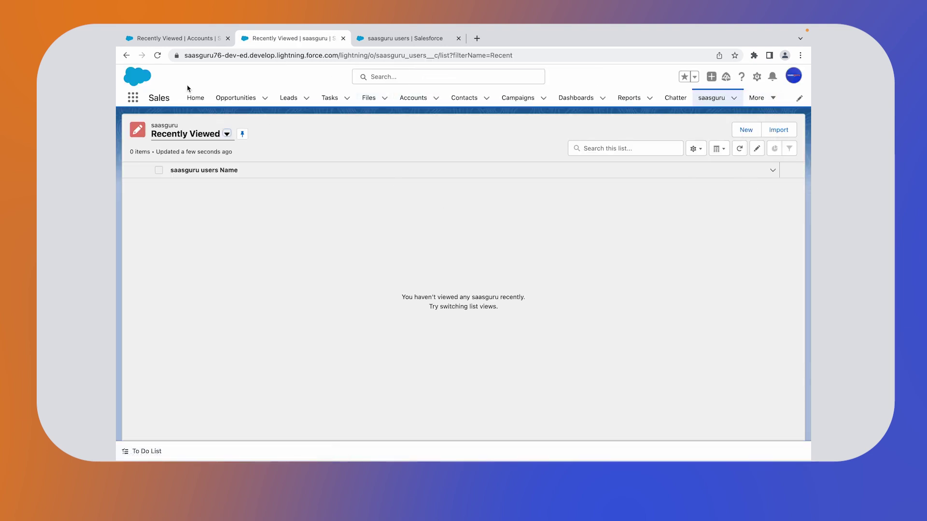
Create a new account named Mentors, then return to the saasguru records list
left_click(178, 40)
left_click(745, 128)
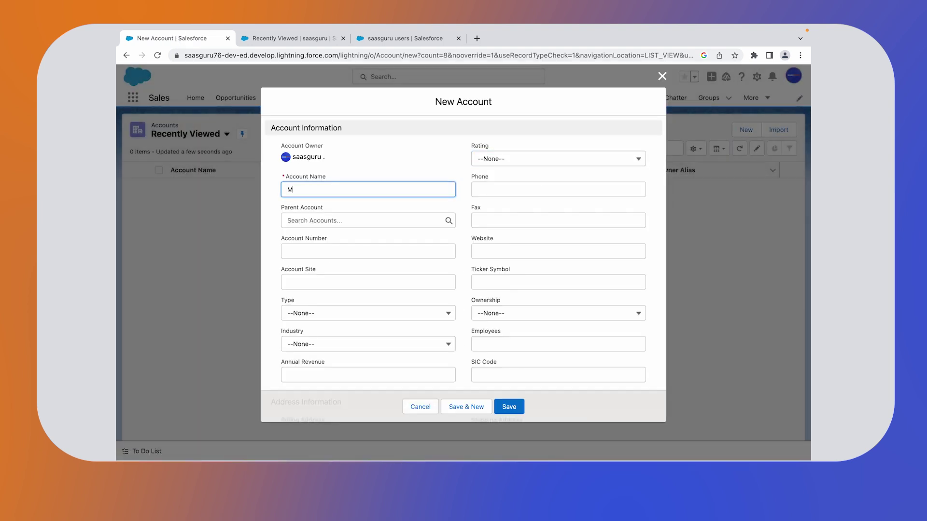
left_click(509, 406)
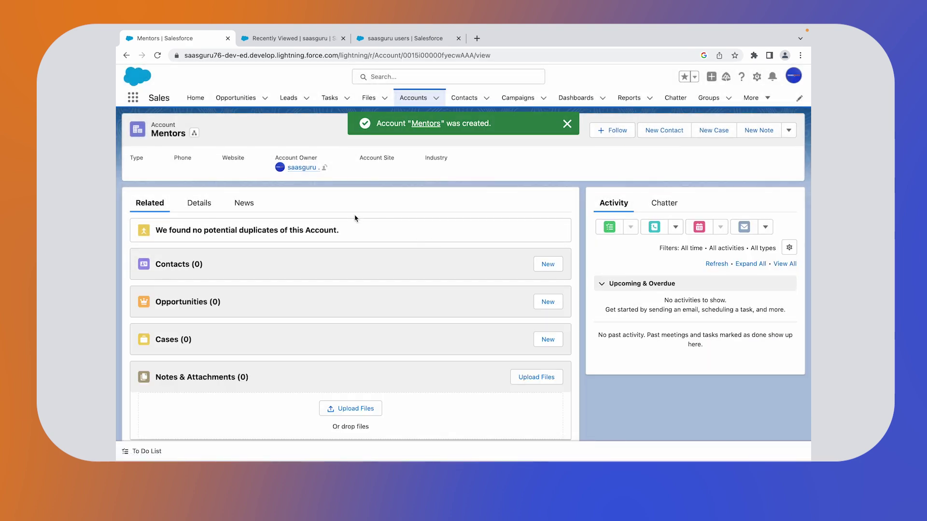
scroll(357, 220, "down", 2)
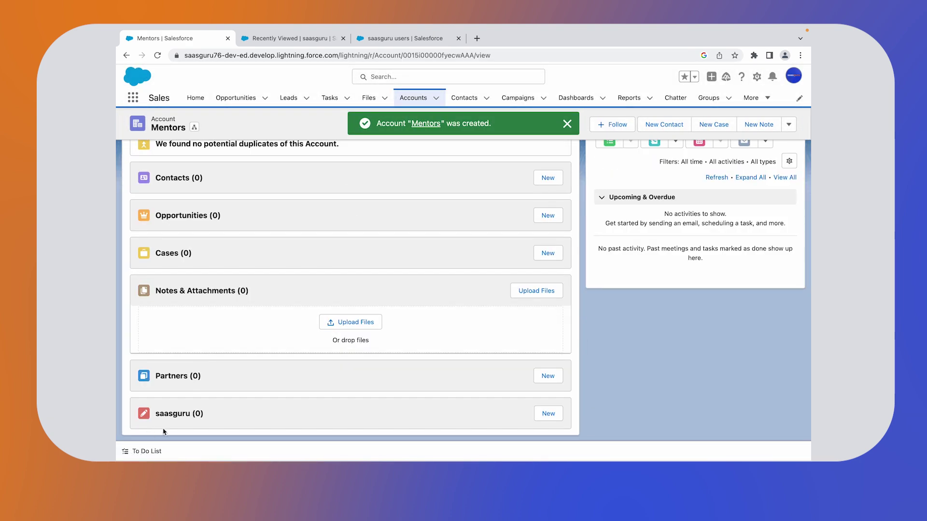
left_click(271, 38)
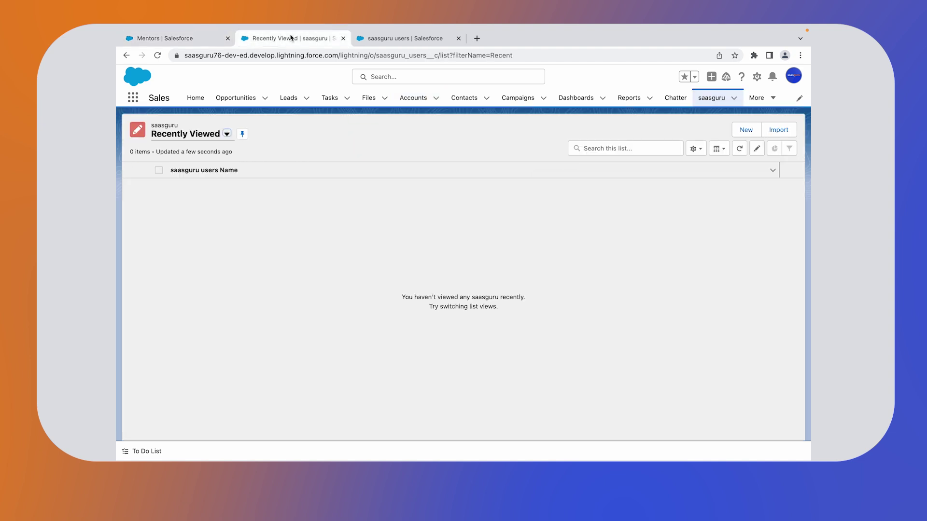
Create a saasguru users record named Nick with Mentors as its Account
left_click(738, 131)
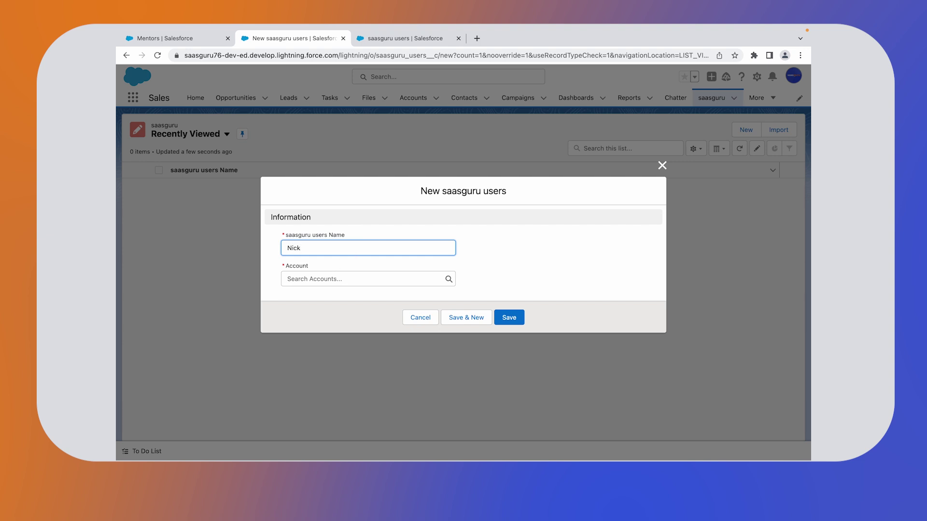
left_click(323, 279)
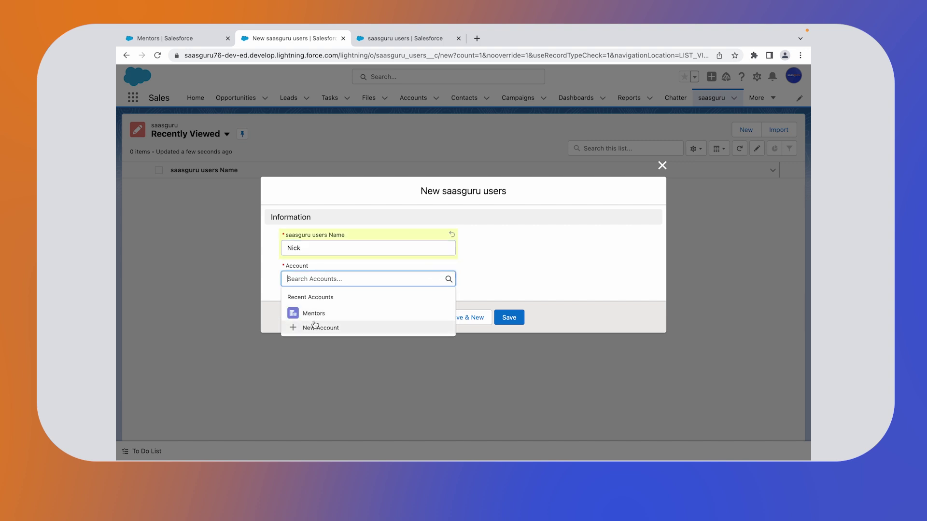
left_click(314, 313)
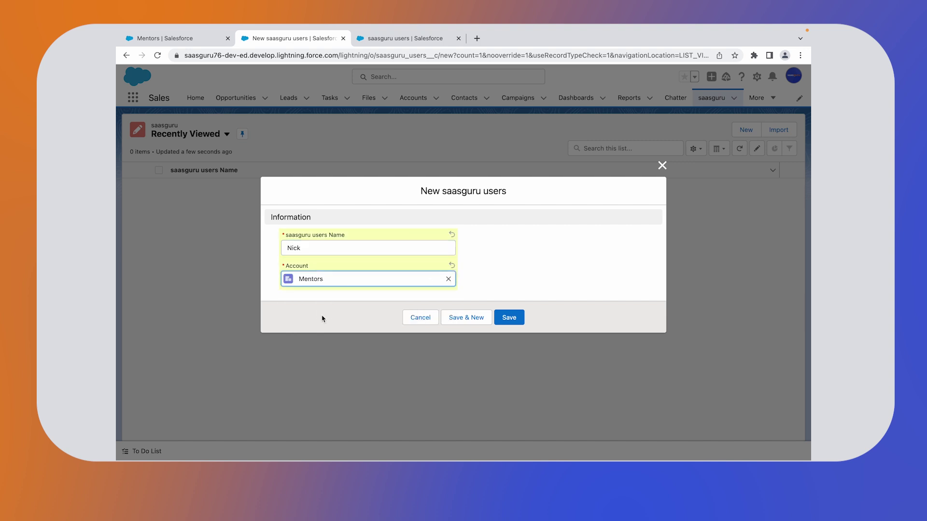
left_click(514, 321)
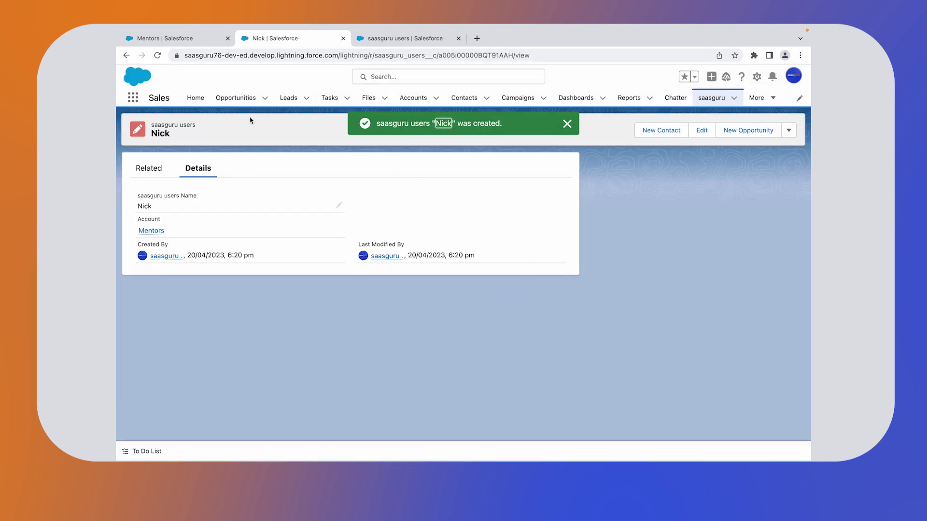
Delete the Mentors account, then check the Nick record's tab
left_click(190, 41)
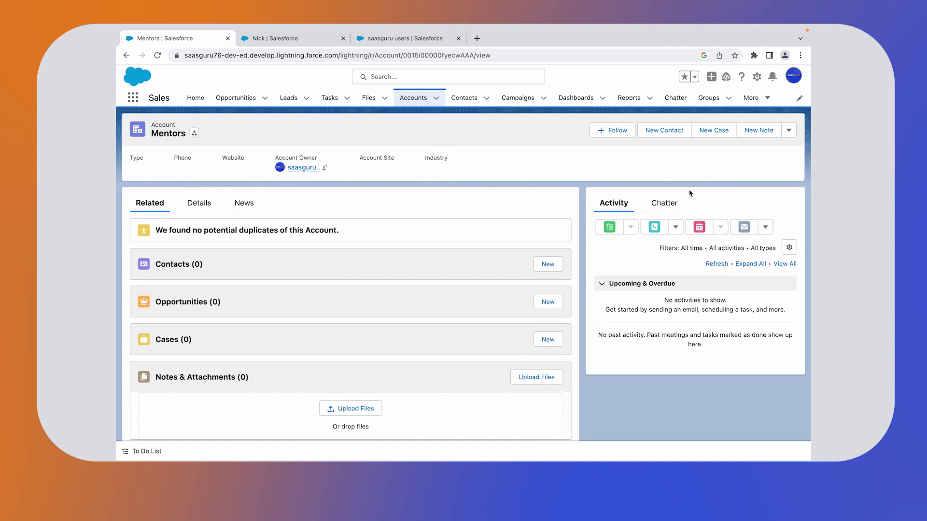
left_click(793, 131)
left_click(739, 231)
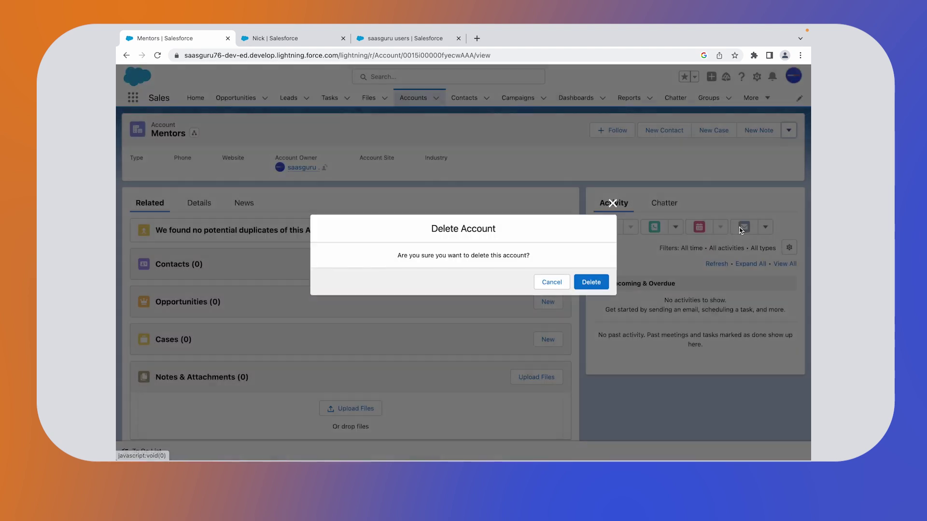
left_click(596, 282)
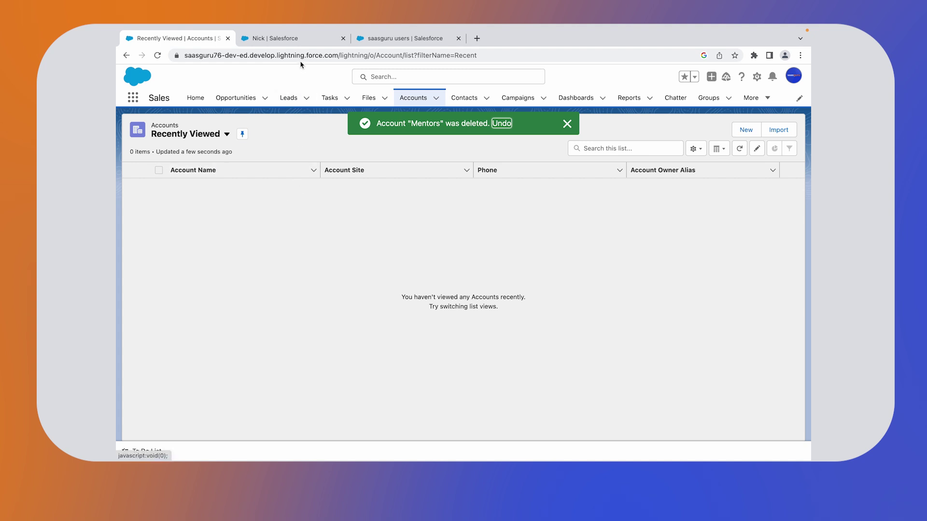
left_click(302, 43)
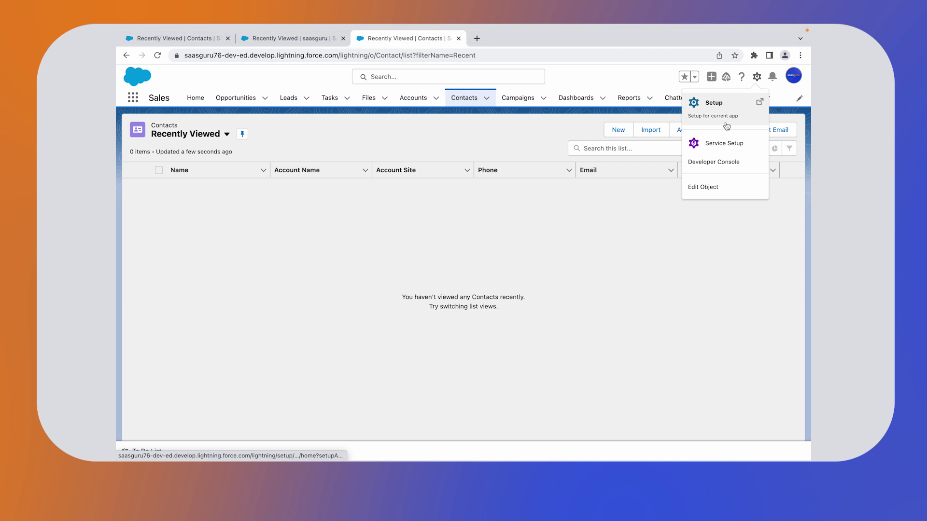
Open Setup from the gear menu in a new tab
left_click(727, 125)
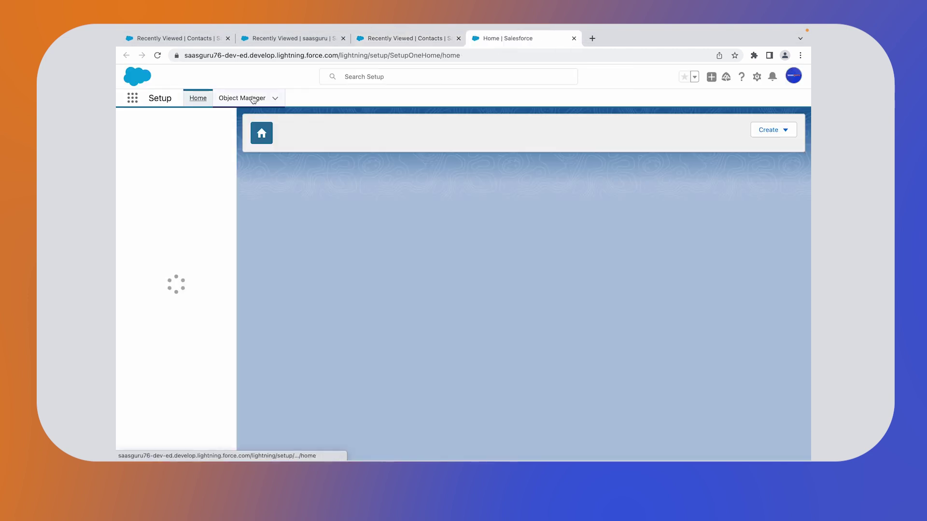
Find saasguru users in Object Manager by searching 'saa' and show its fields
left_click(253, 99)
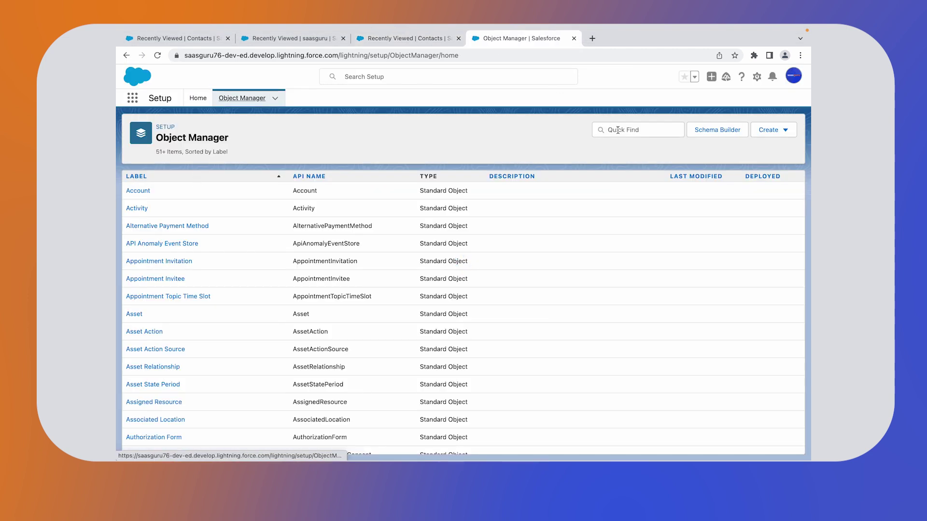
left_click(617, 130)
type("saa")
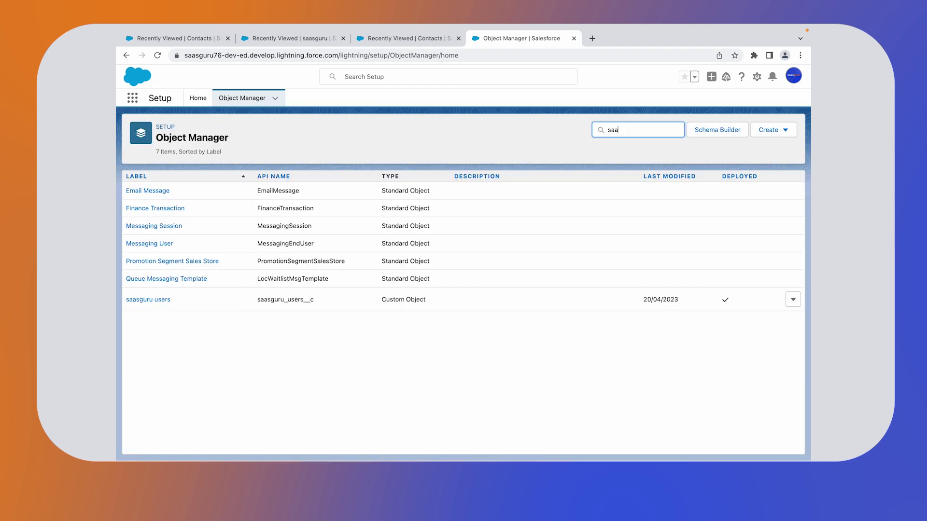
left_click(160, 191)
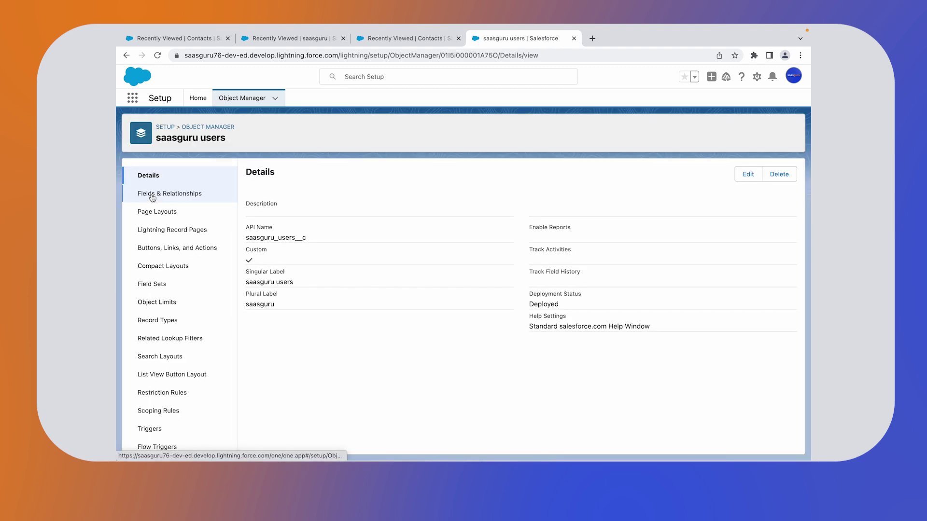
left_click(191, 200)
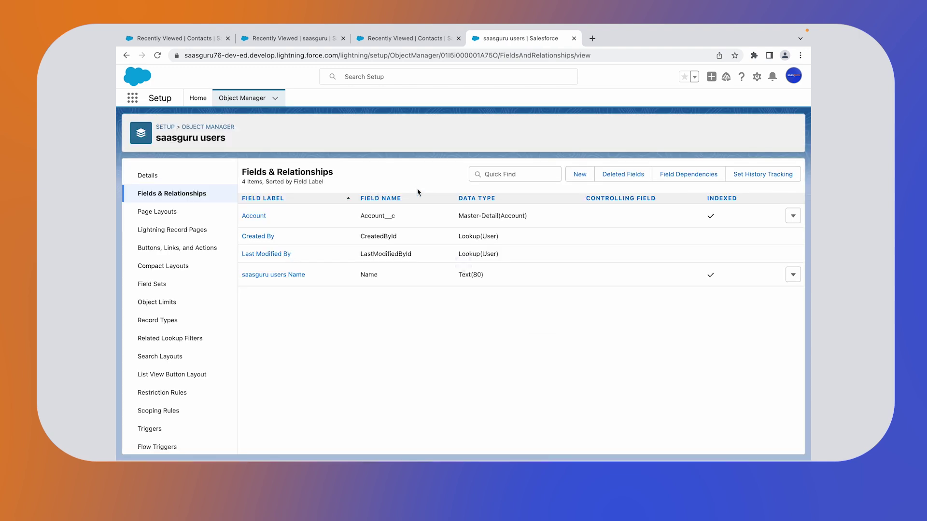
Start a new Lookup Relationship field related to Contact
left_click(579, 175)
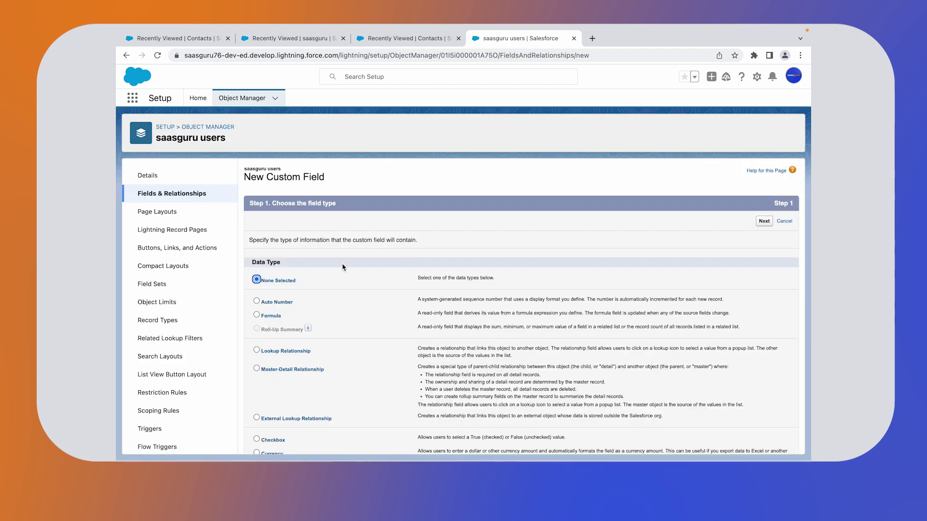
left_click(257, 350)
left_click(763, 223)
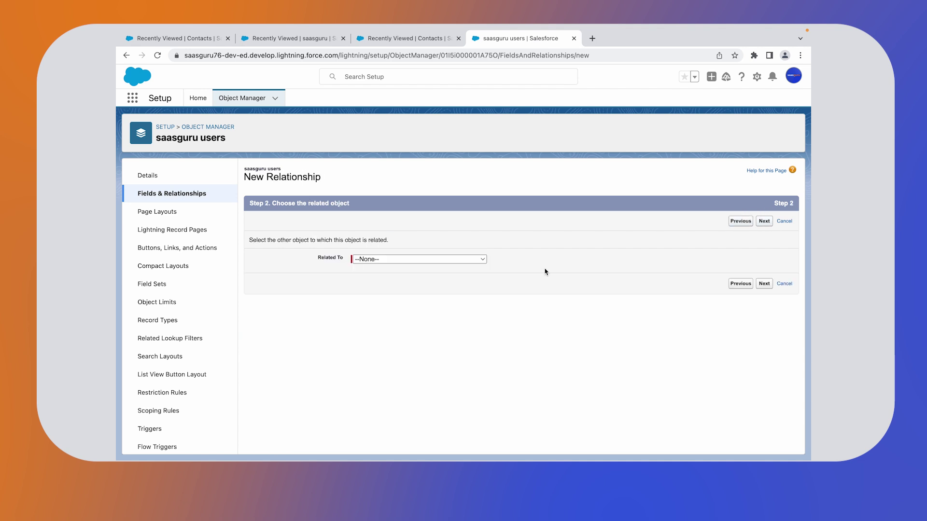
left_click(459, 261)
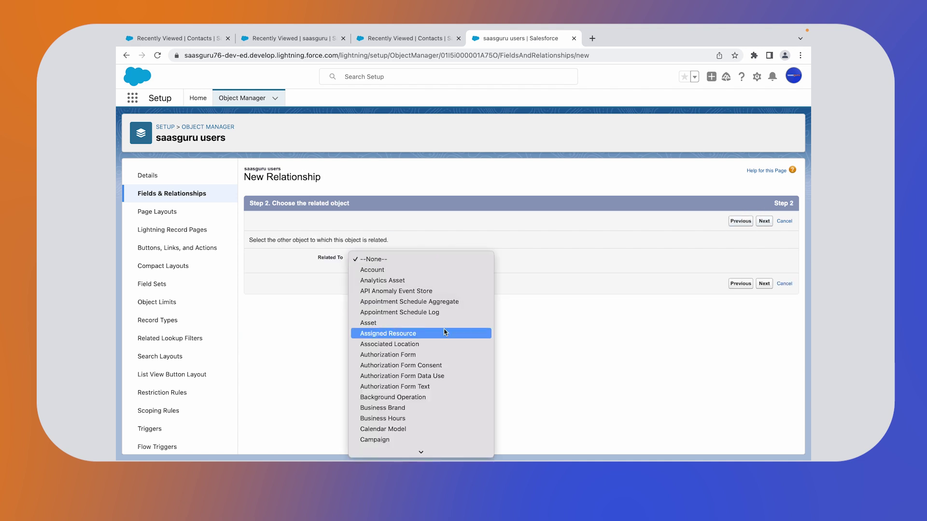
scroll(444, 331, "down", 5)
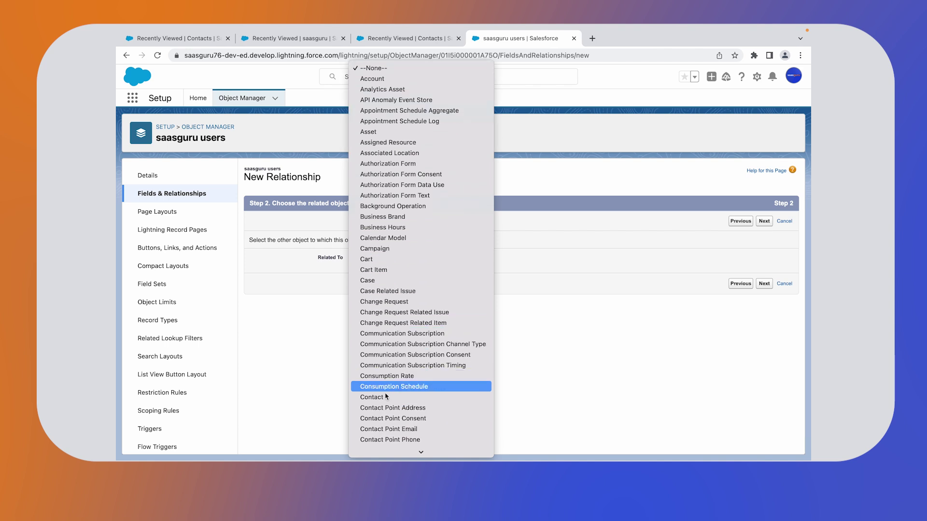
left_click(363, 395)
left_click(762, 285)
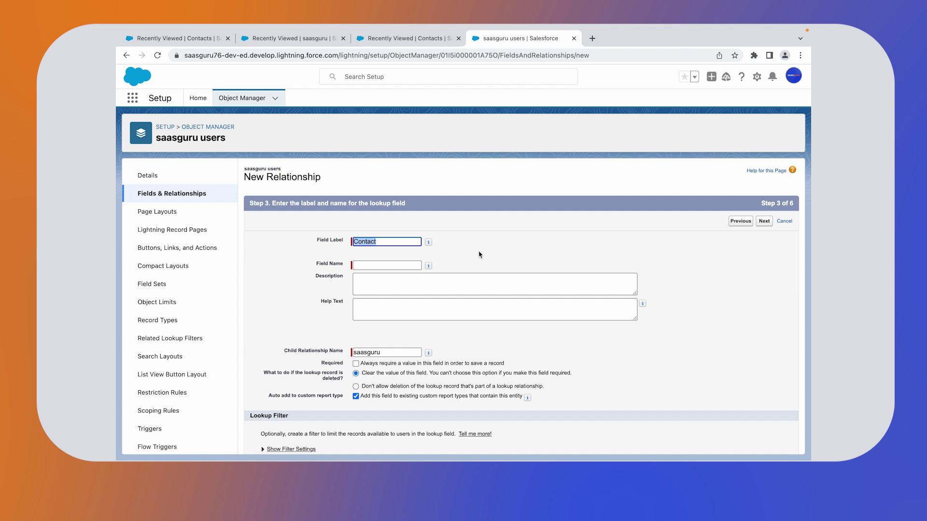
Accept the Contact label and name, keep default security and layouts, and save the lookup field
left_click(373, 274)
left_click(767, 223)
left_click(765, 222)
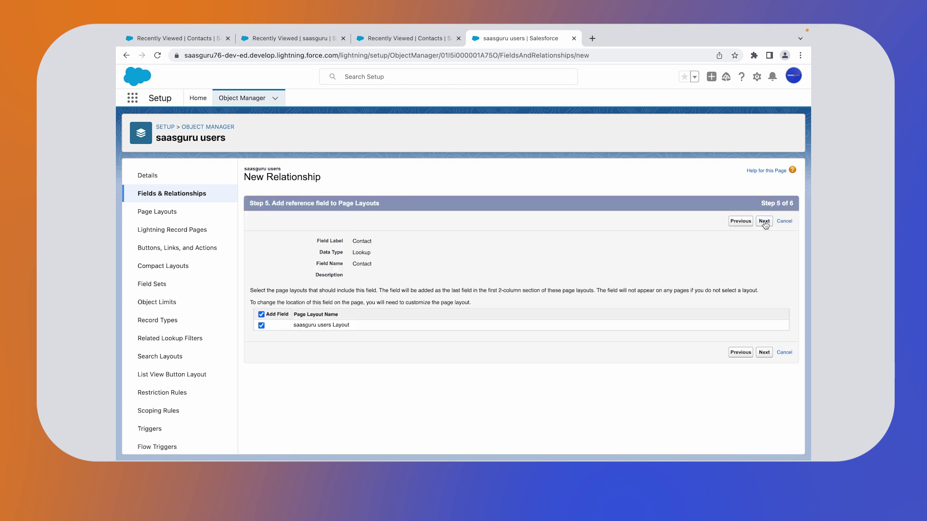
left_click(764, 222)
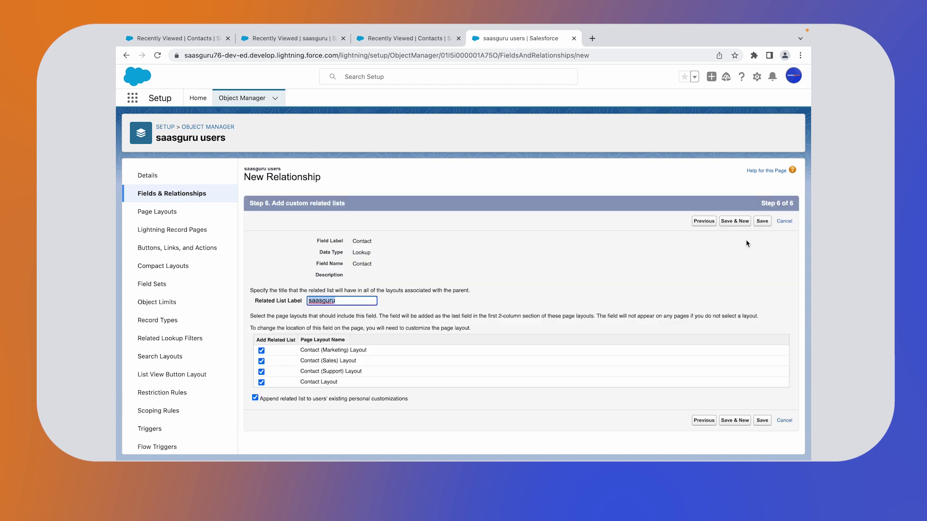
left_click(762, 221)
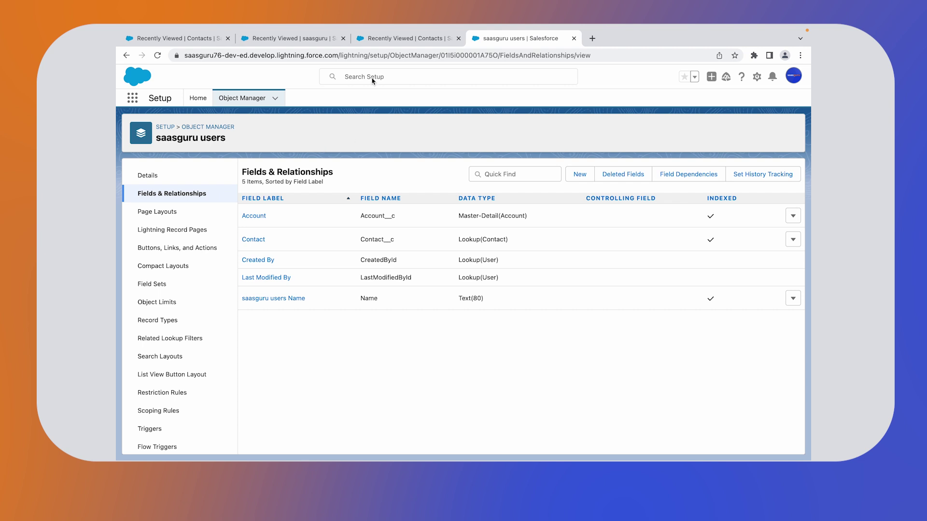
Start a new saasguru users record named 'A' linked to the Mentors account
left_click(293, 40)
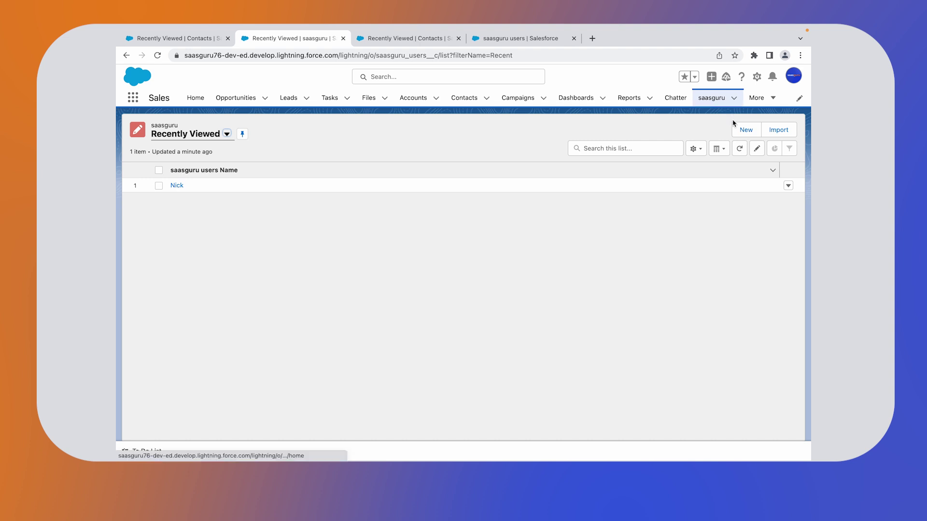
left_click(745, 130)
type("Amit")
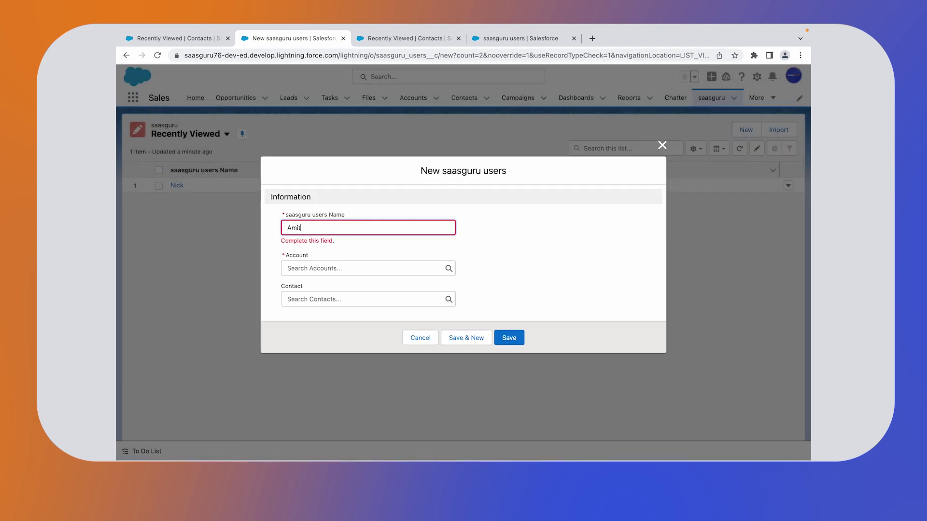
left_click(352, 264)
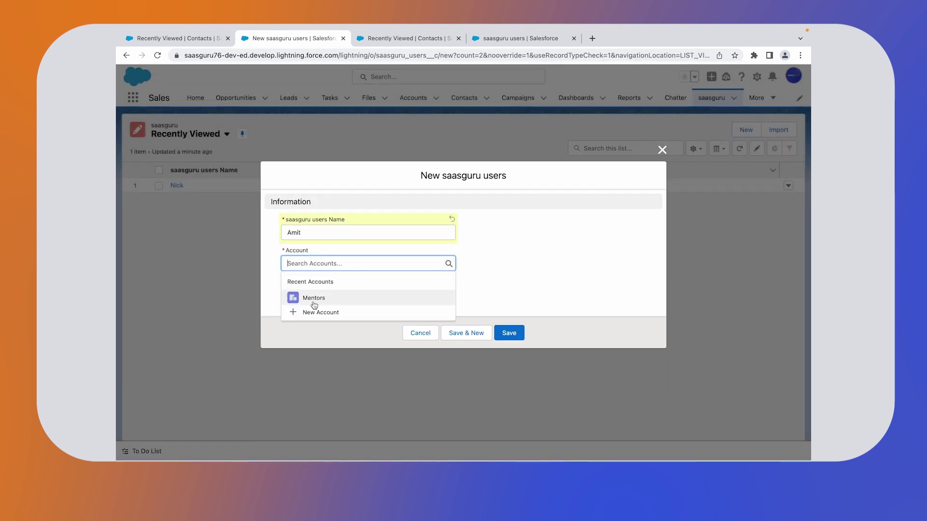
left_click(318, 299)
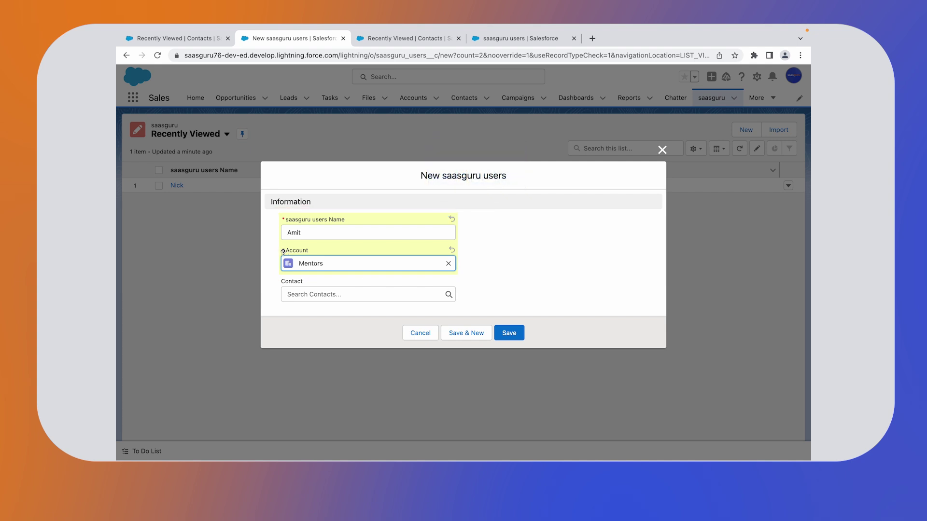
Create a new contact with first and last name in the Contact lookup, then save the record
left_click(328, 296)
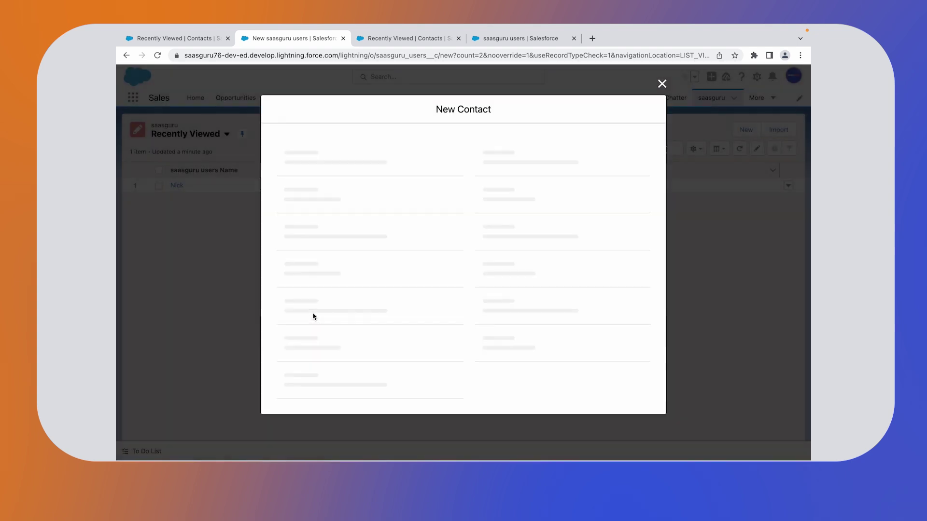
left_click(344, 245)
type("Amit")
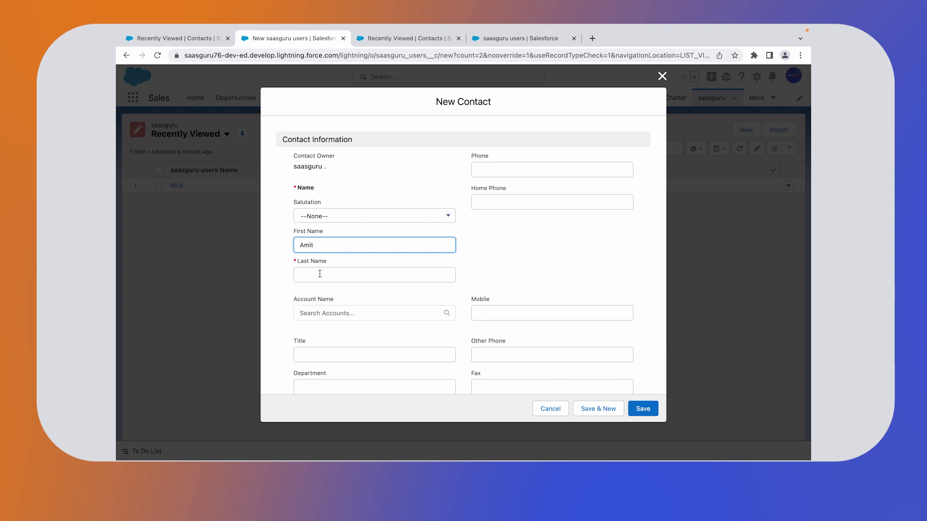
left_click(320, 274)
type("Guru")
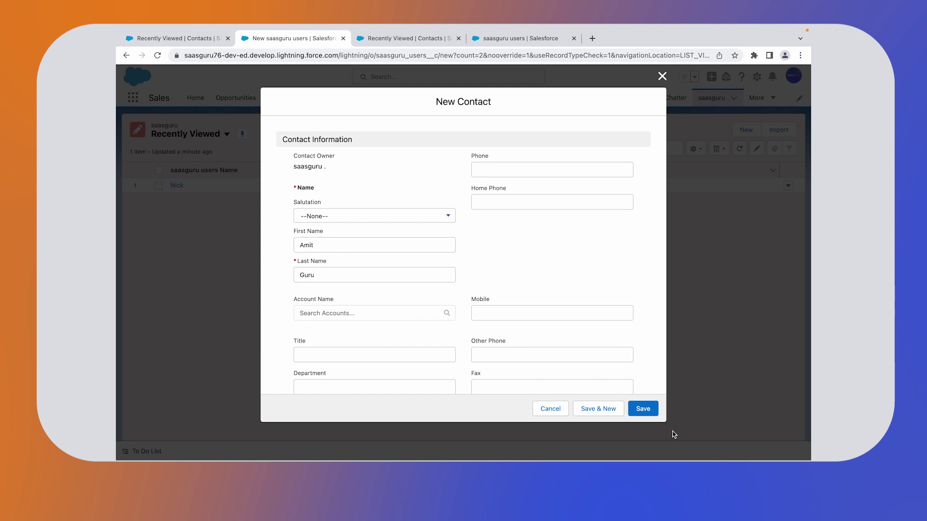
left_click(643, 408)
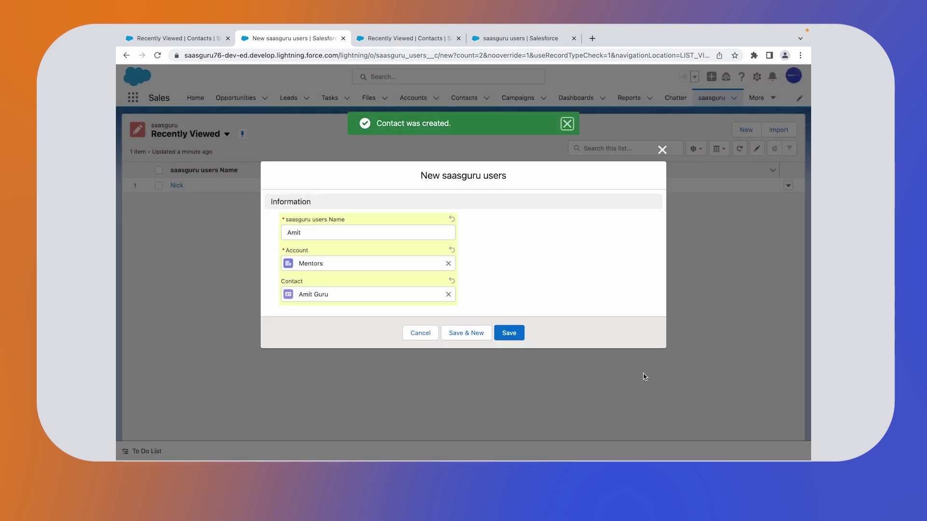
left_click(509, 333)
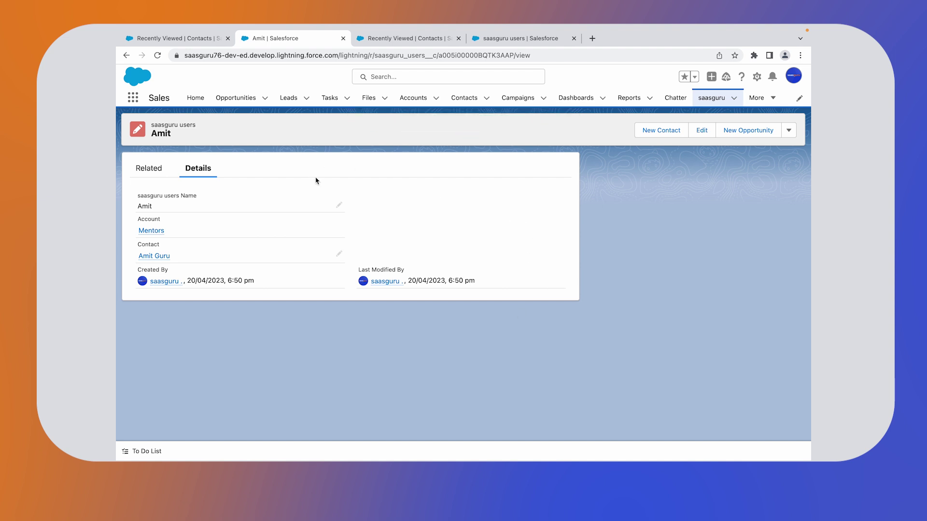
Delete the new contact from the refreshed Contacts list, then reload the saasguru users record
left_click(409, 46)
left_click(470, 103)
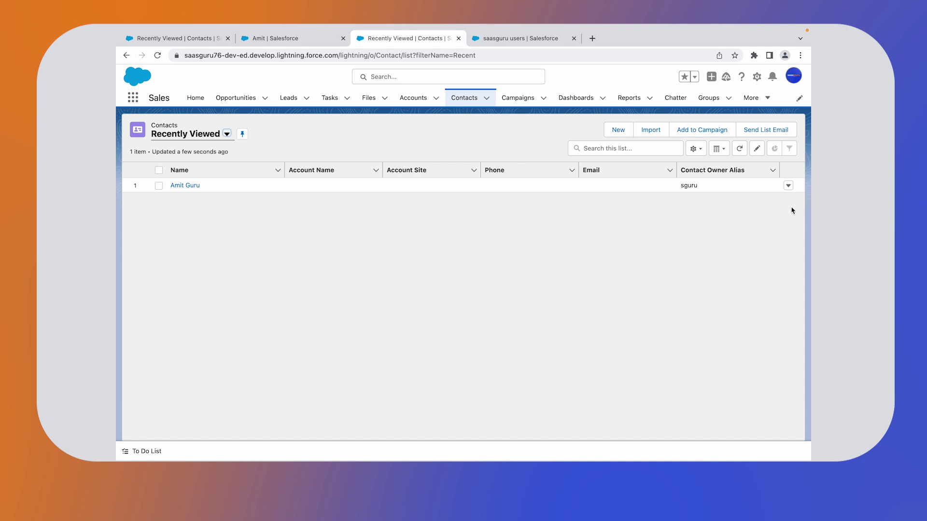
left_click(788, 186)
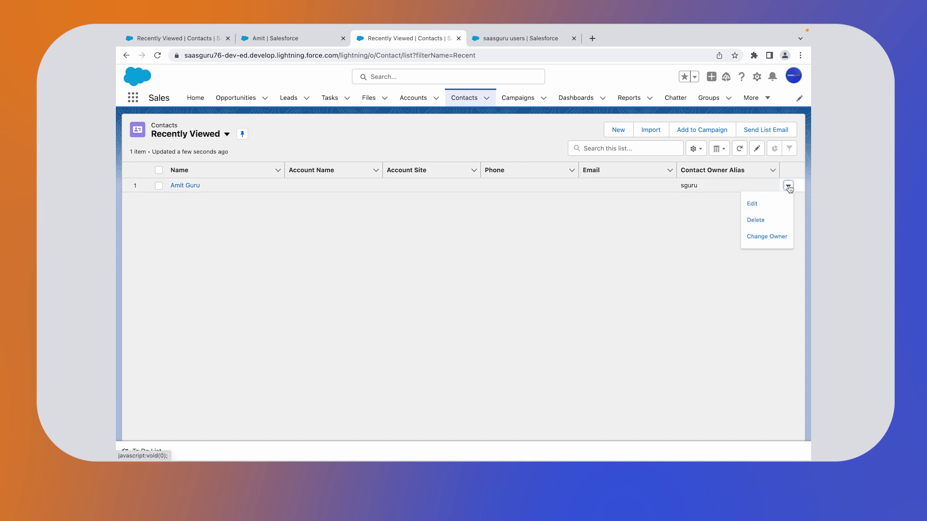
left_click(756, 219)
left_click(606, 283)
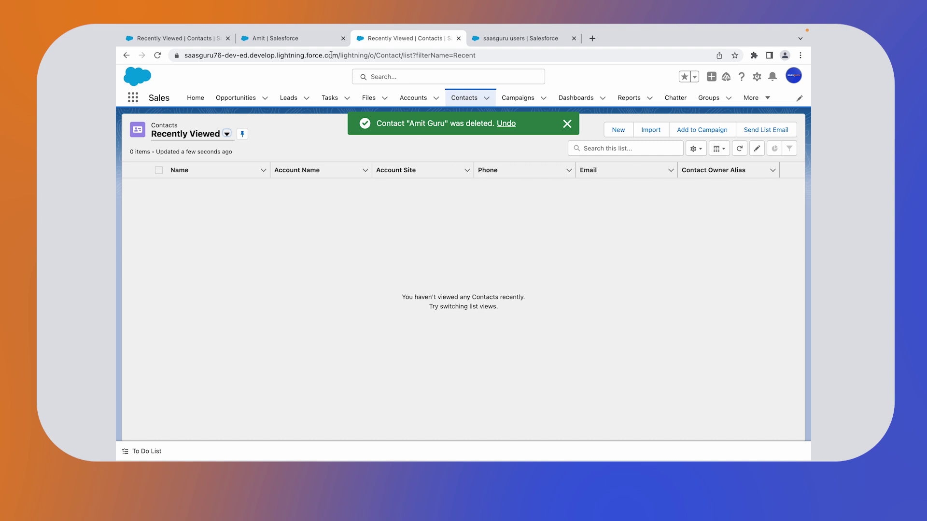
left_click(311, 38)
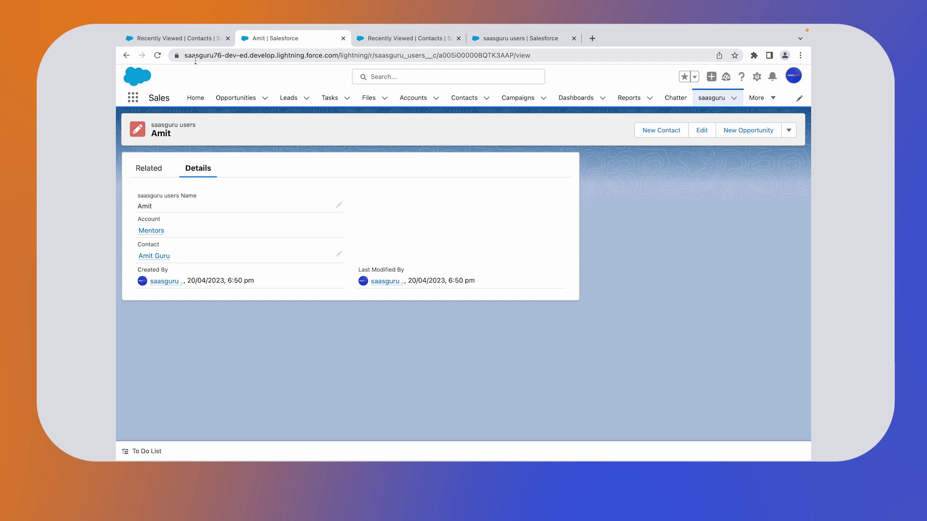